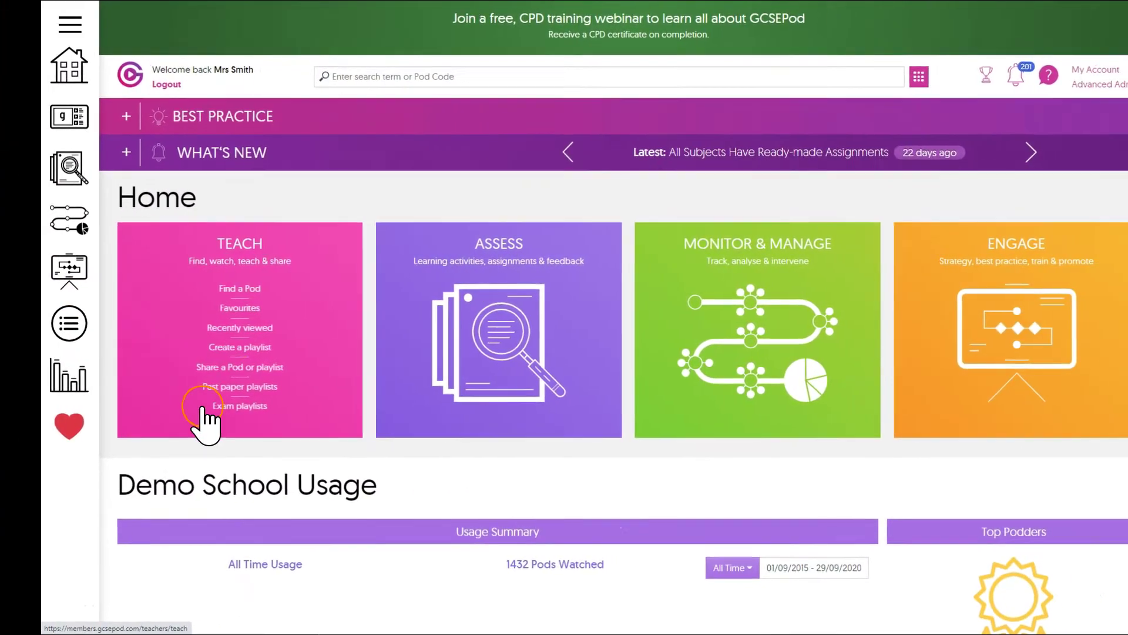
- Go to Teach > English Literature > Poetry: Love & Relationships > When We Two Parted; share its first pod to Classroom
{"action": "left_click", "coordinate": [665, 356]}
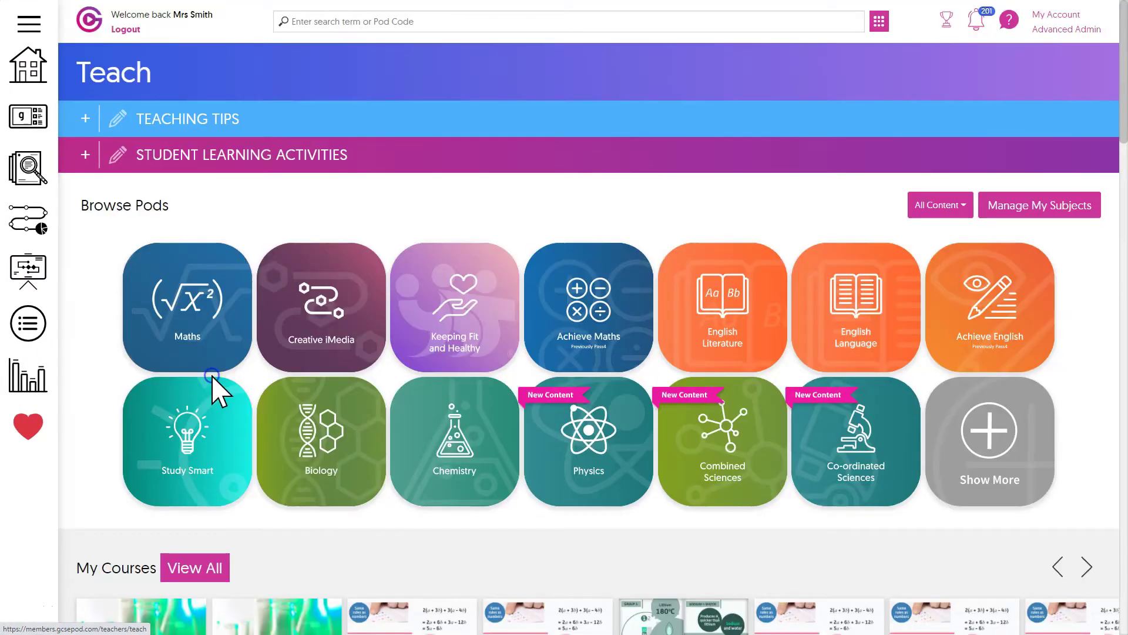
{"action": "left_click", "coordinate": [741, 303]}
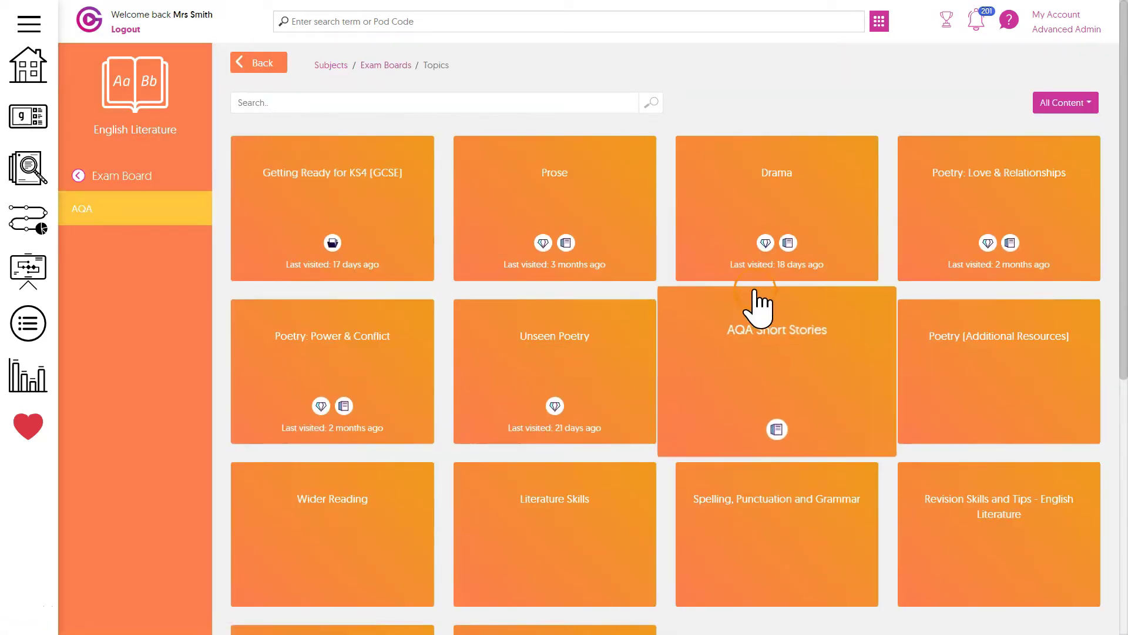
{"action": "left_click", "coordinate": [988, 215]}
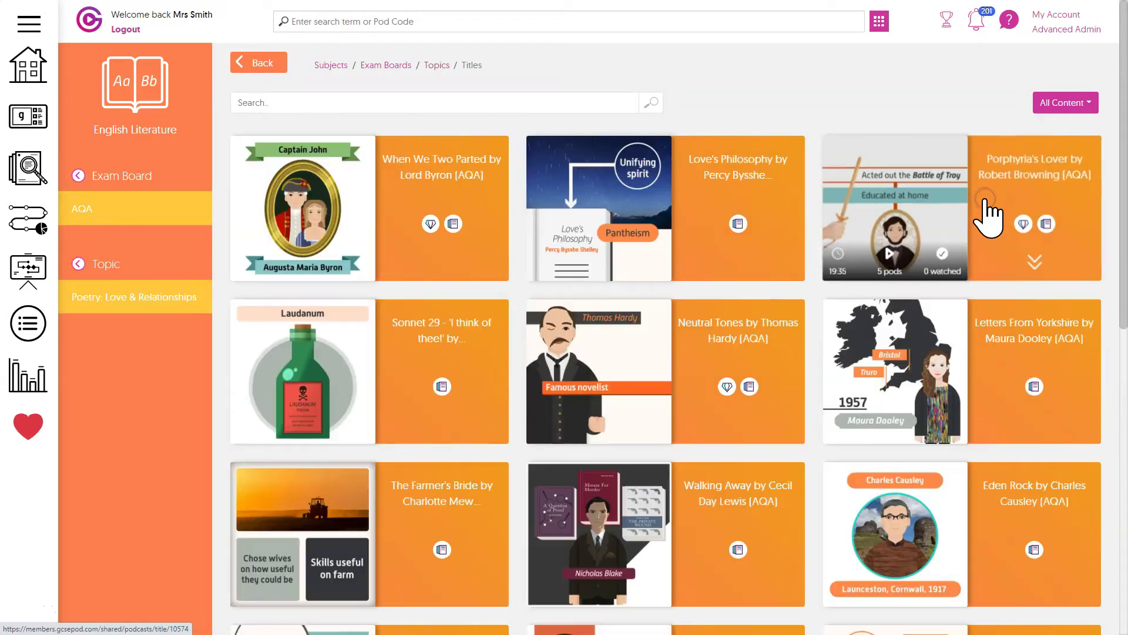
{"action": "left_click", "coordinate": [435, 195]}
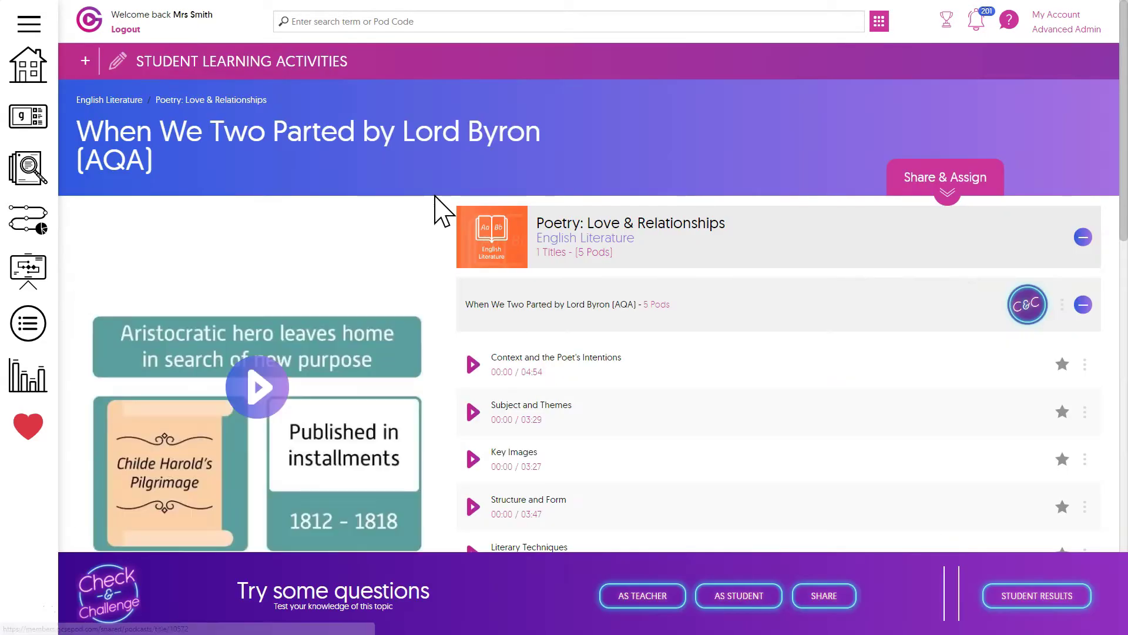
{"action": "left_click", "coordinate": [785, 369]}
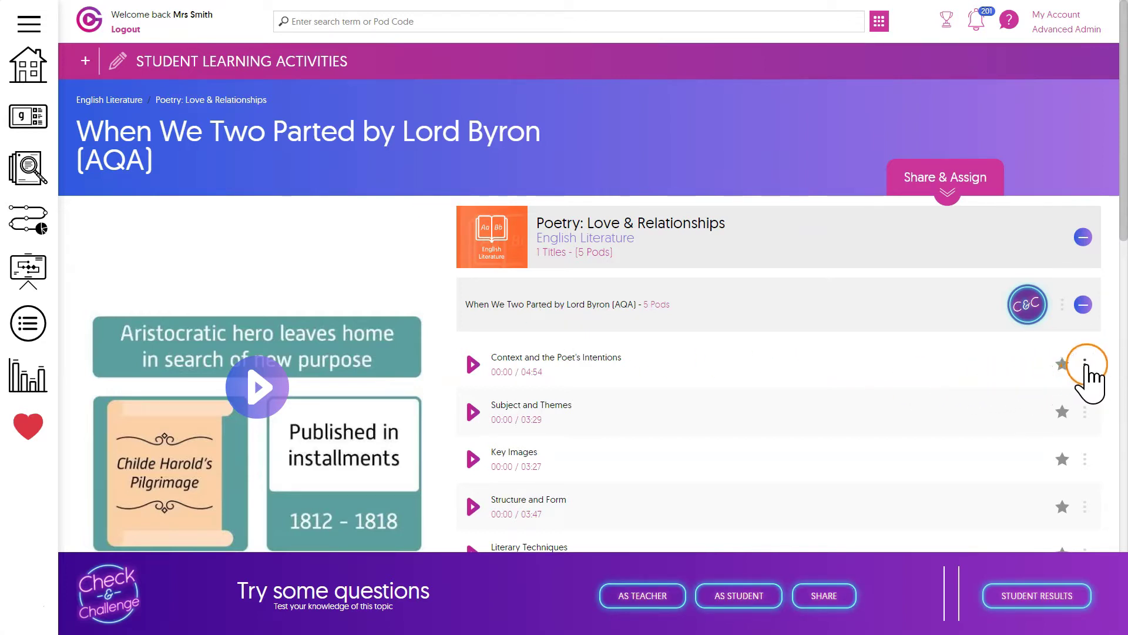
{"action": "left_click", "coordinate": [1085, 363]}
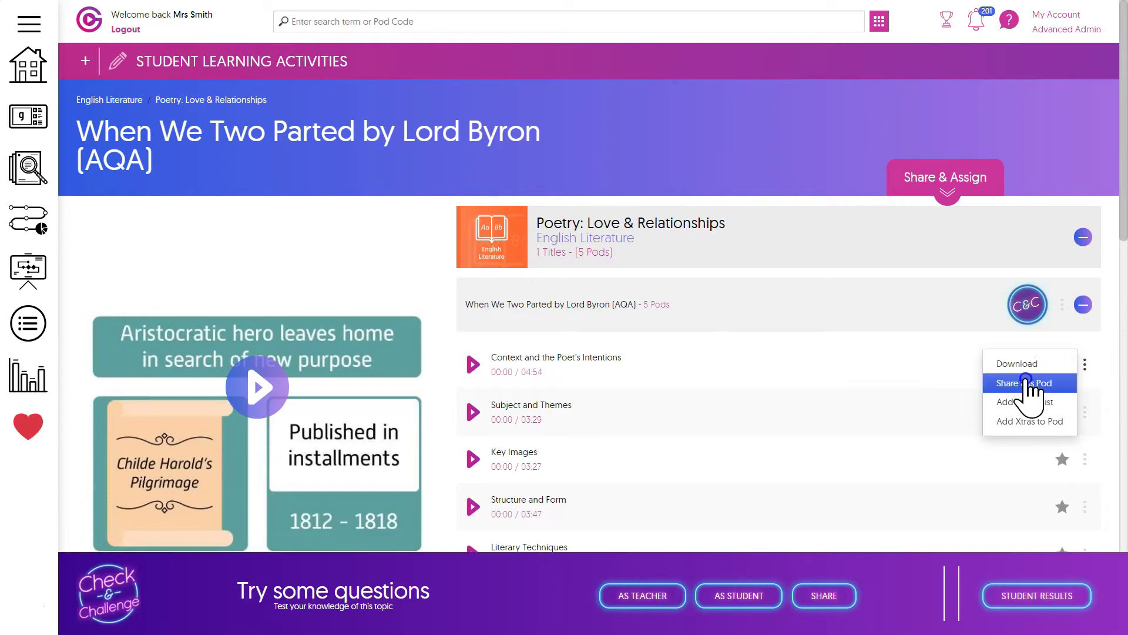
{"action": "left_click", "coordinate": [1025, 382]}
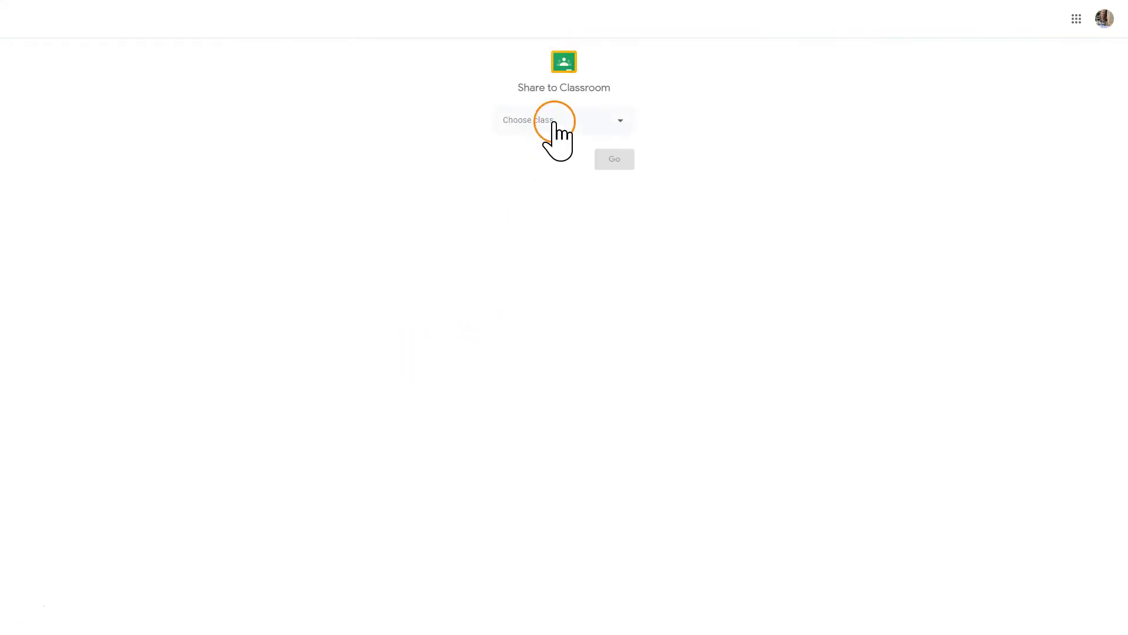
- Start a Create assignment post for class English Year 11 from the shared pod
{"action": "left_click", "coordinate": [554, 123]}
{"action": "left_click", "coordinate": [557, 178]}
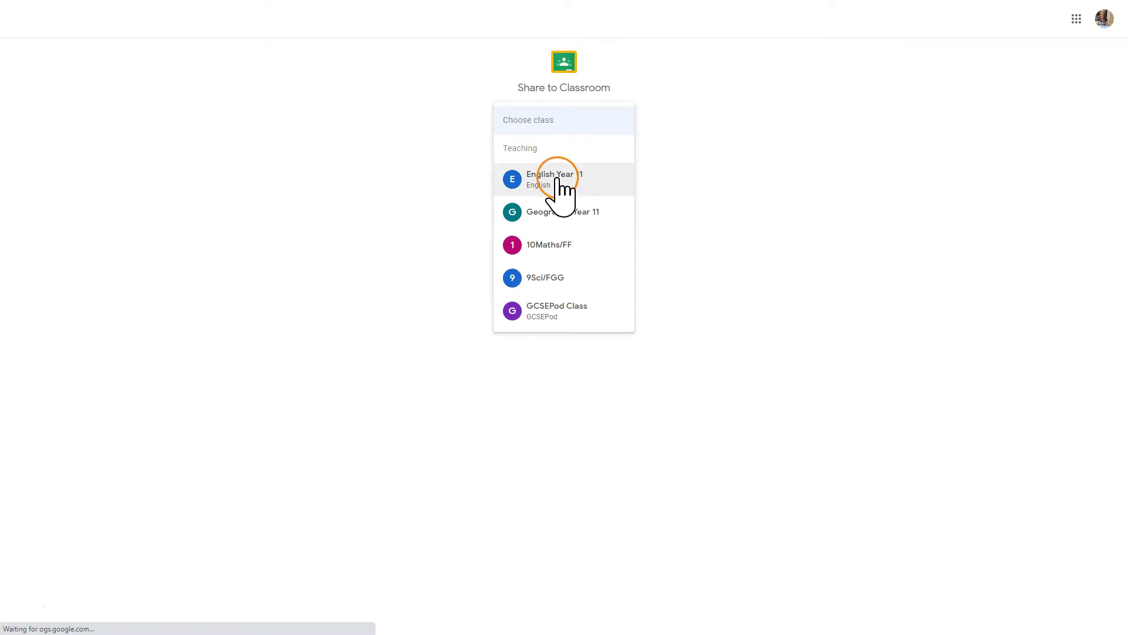
{"action": "left_click", "coordinate": [566, 167]}
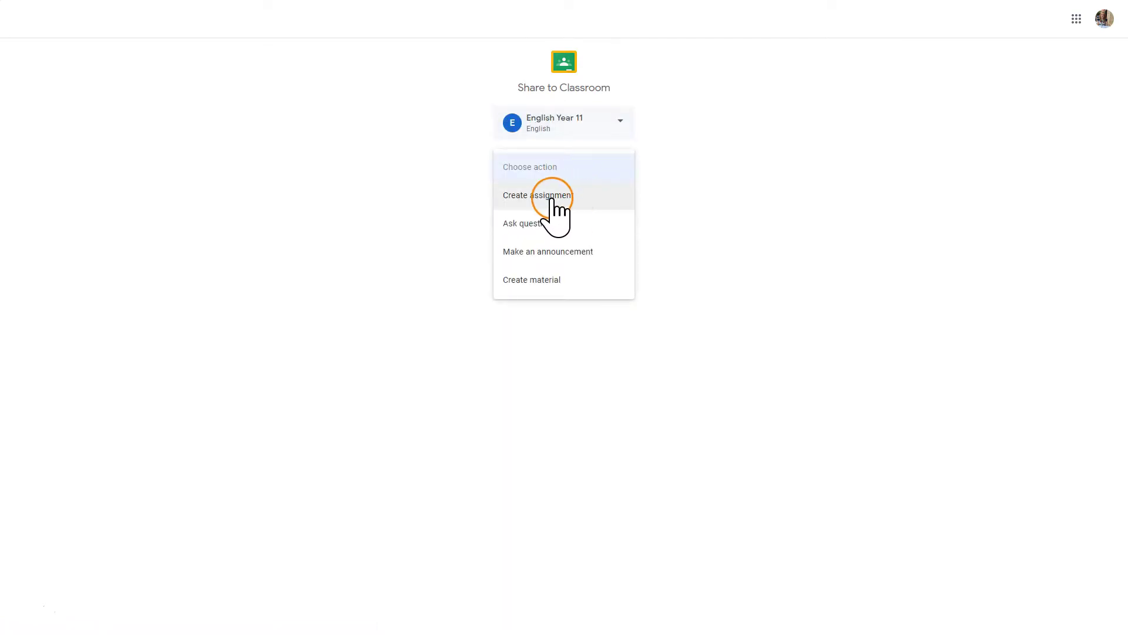
{"action": "left_click", "coordinate": [601, 198]}
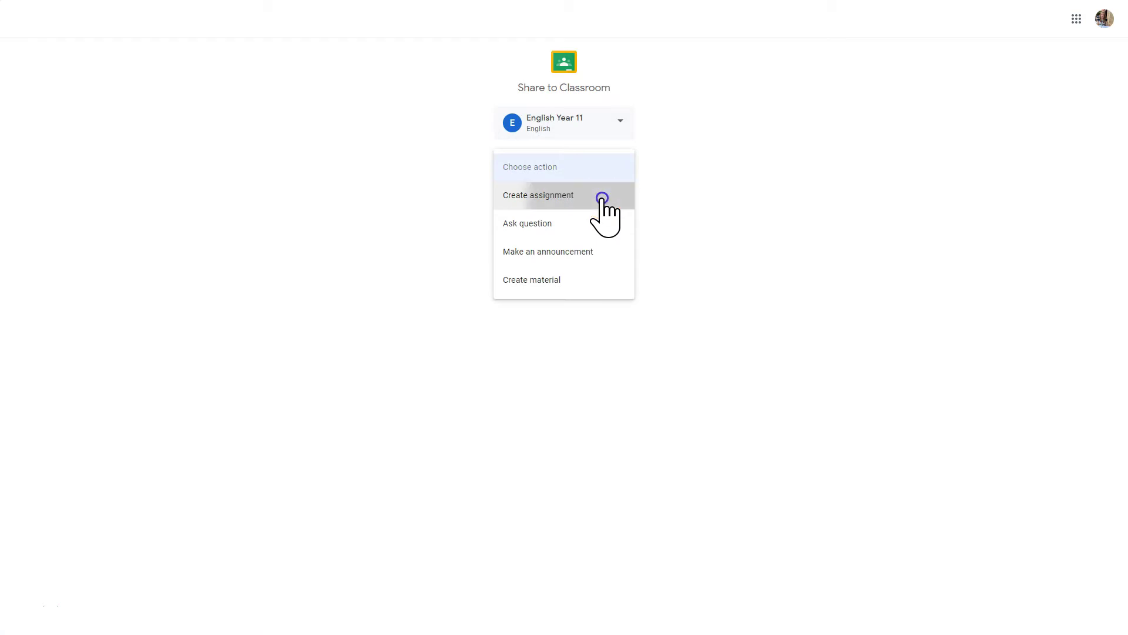
{"action": "left_click", "coordinate": [610, 206]}
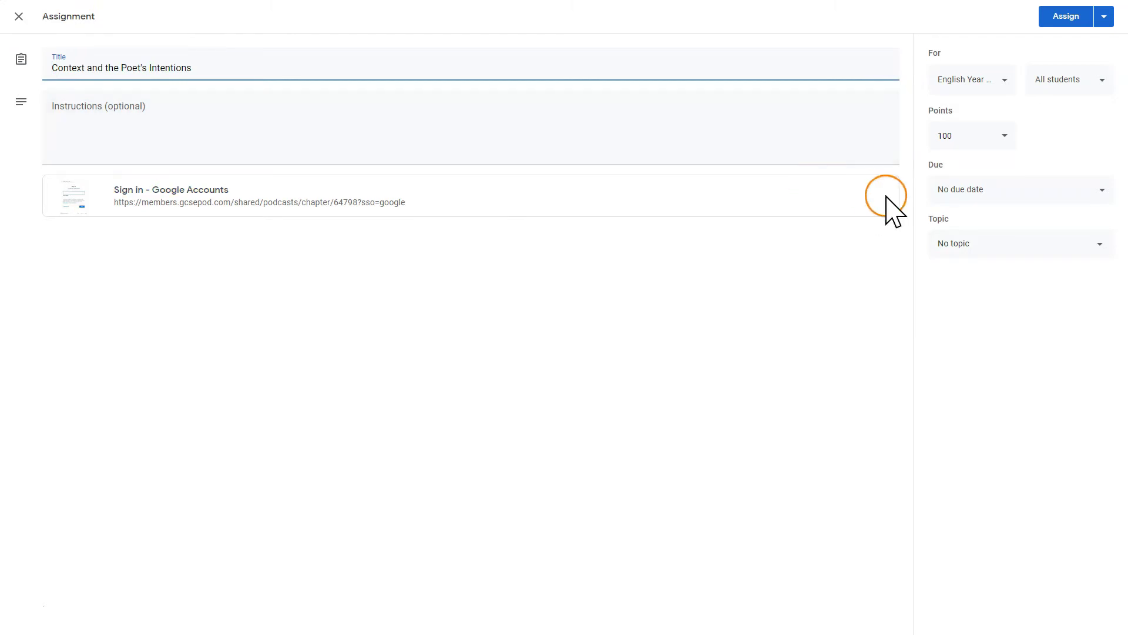
- Set the assignment's due date to 30 September 2020
{"action": "left_click", "coordinate": [937, 191]}
{"action": "left_click", "coordinate": [970, 228]}
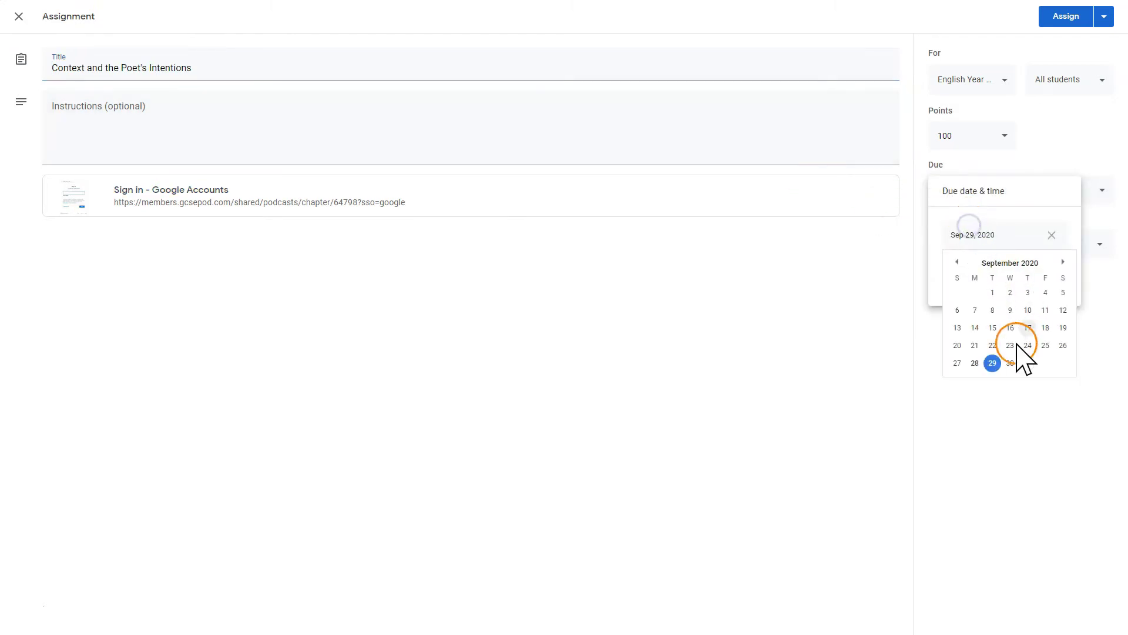
{"action": "left_click", "coordinate": [1010, 363]}
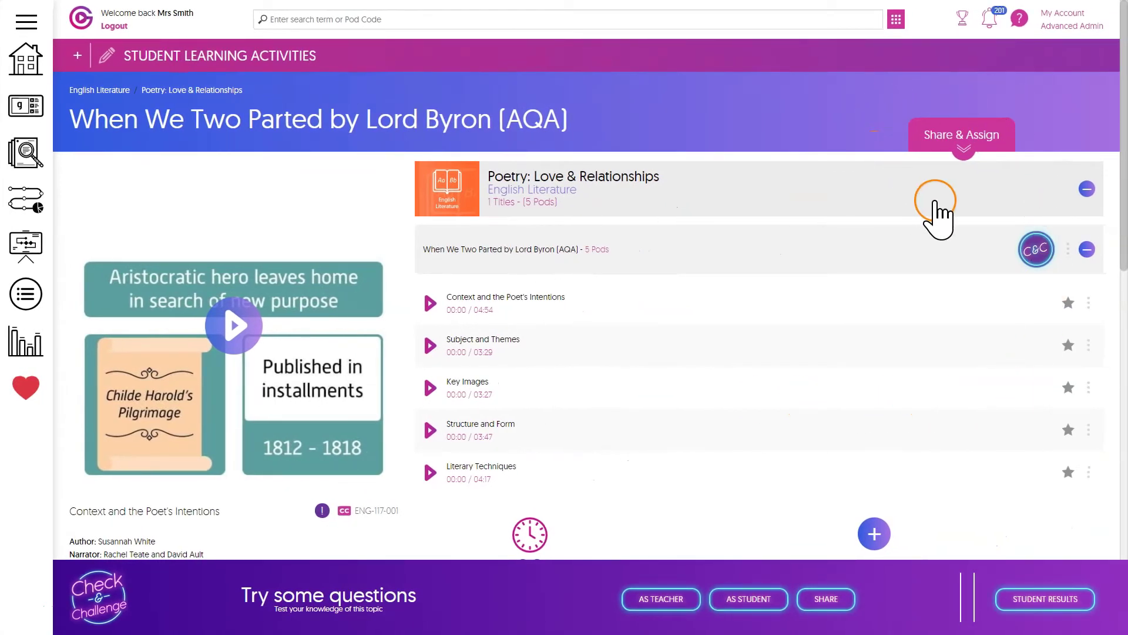
- Use Share & Assign to share all When We Two Parted pods to Google Classroom
{"action": "left_click", "coordinate": [948, 136]}
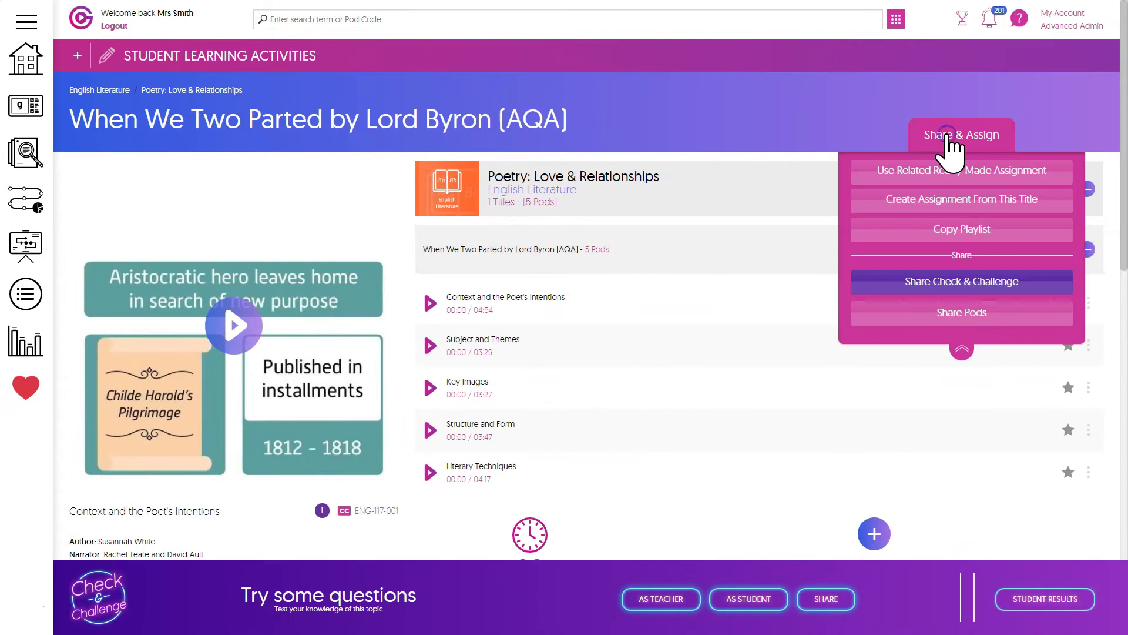
{"action": "left_click", "coordinate": [958, 313]}
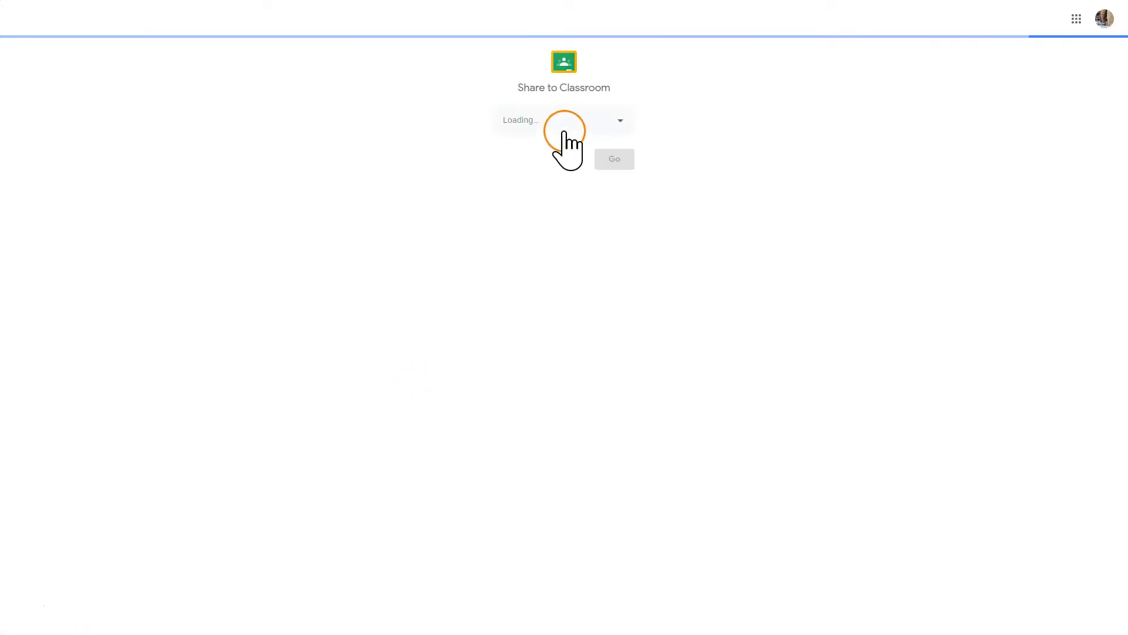
- Choose class English Year 11 and action Create assignment, then go to the assignment form
{"action": "left_click", "coordinate": [548, 122]}
{"action": "left_click", "coordinate": [564, 177]}
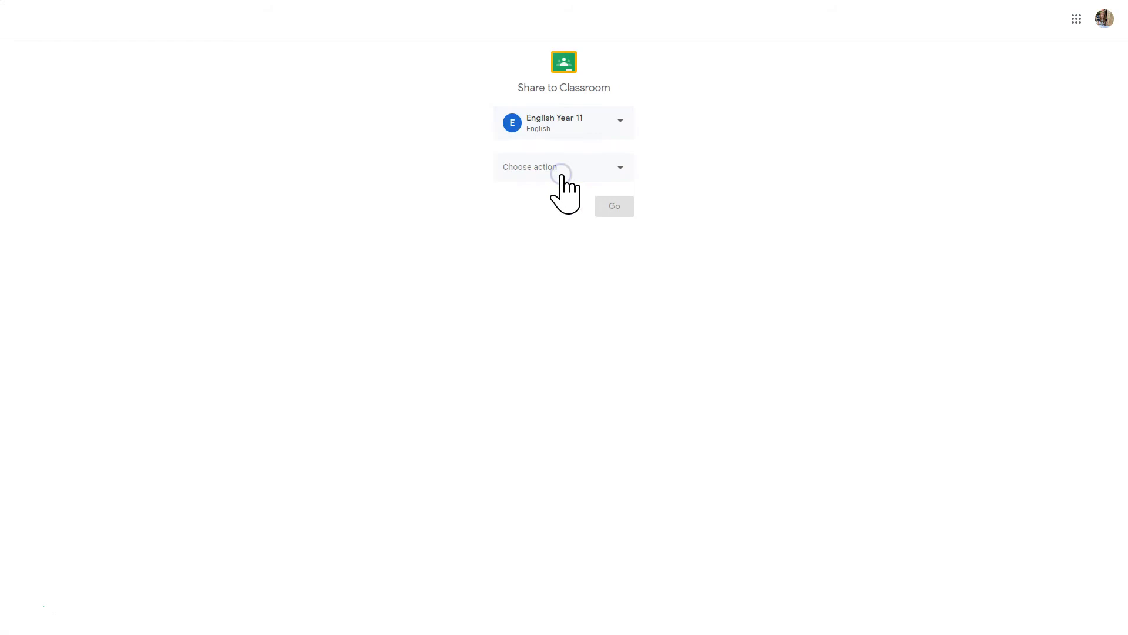
{"action": "left_click", "coordinate": [563, 170]}
{"action": "left_click", "coordinate": [558, 197]}
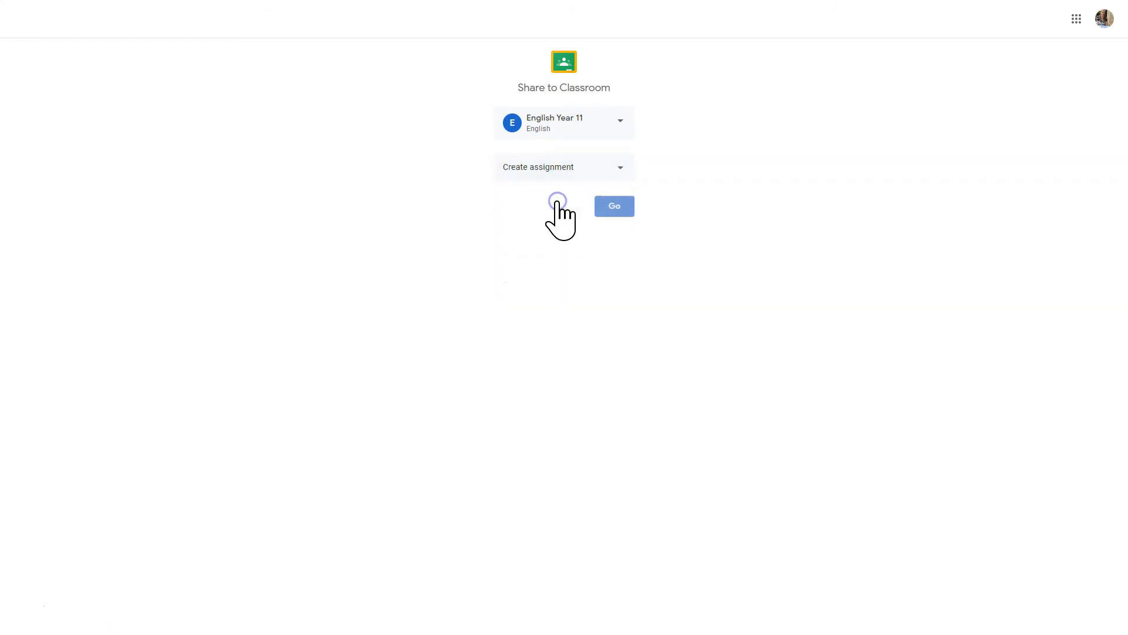
{"action": "left_click", "coordinate": [608, 207]}
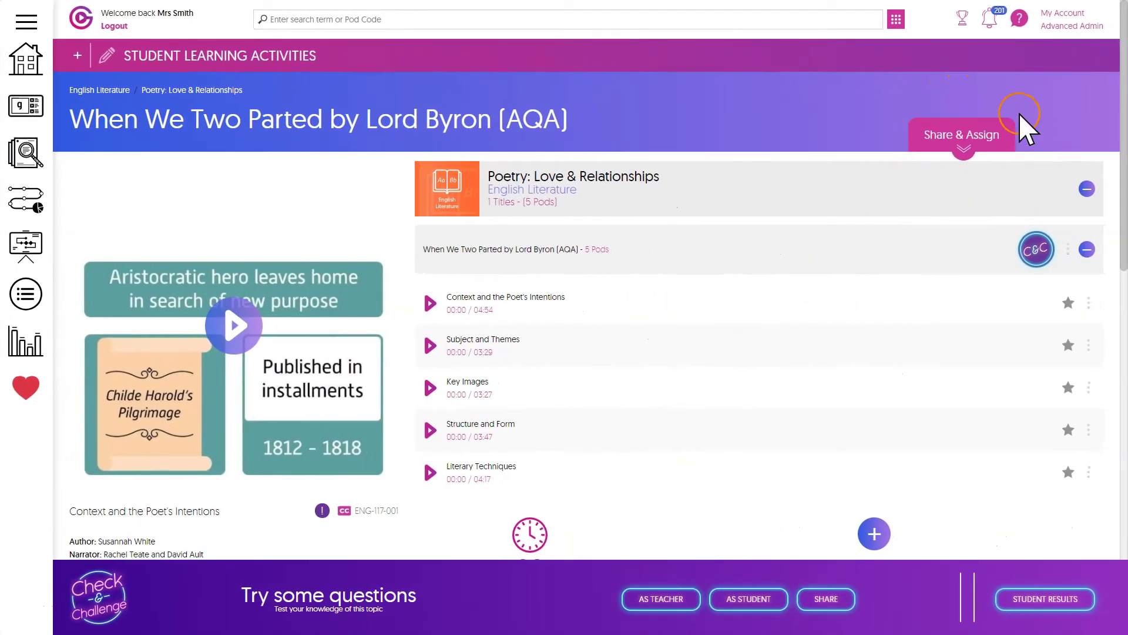
- Share the When We Two Parted by Lord Byron (AQA) Check & Challenge to Google Classroom
{"action": "left_click", "coordinate": [963, 154]}
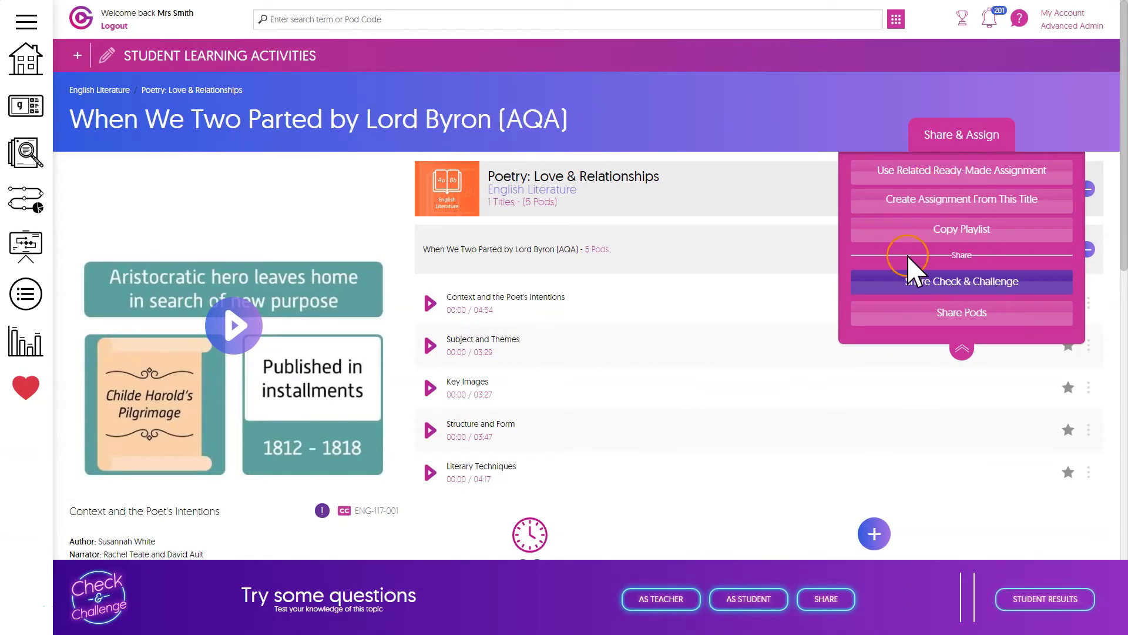
{"action": "left_click", "coordinate": [974, 282]}
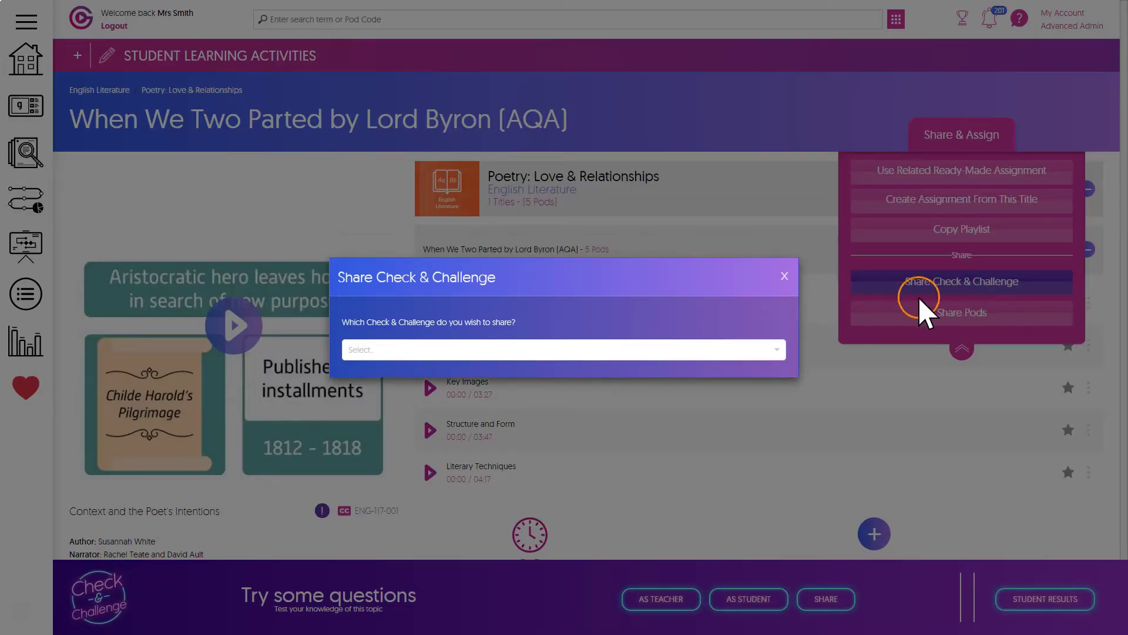
{"action": "left_click", "coordinate": [719, 348]}
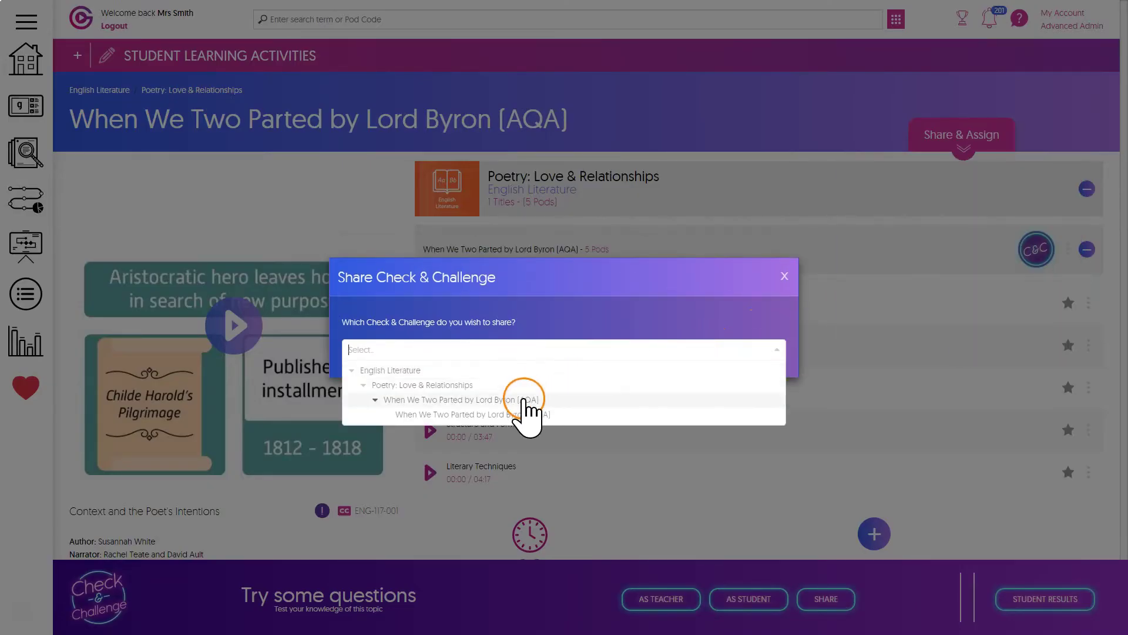
{"action": "left_click", "coordinate": [508, 413]}
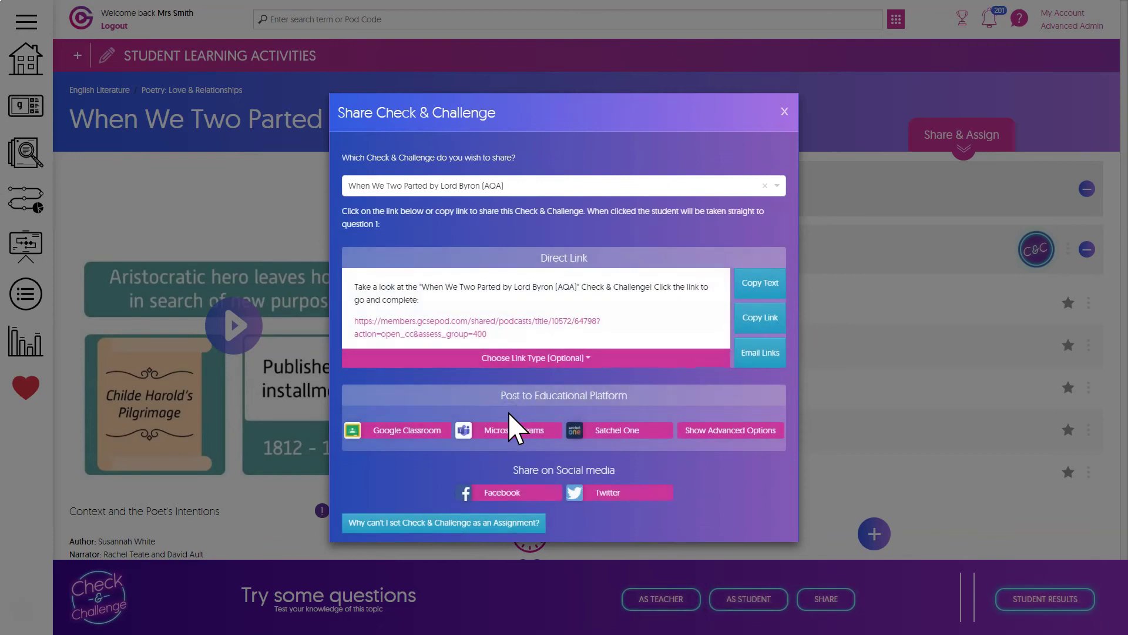
{"action": "left_click", "coordinate": [335, 453]}
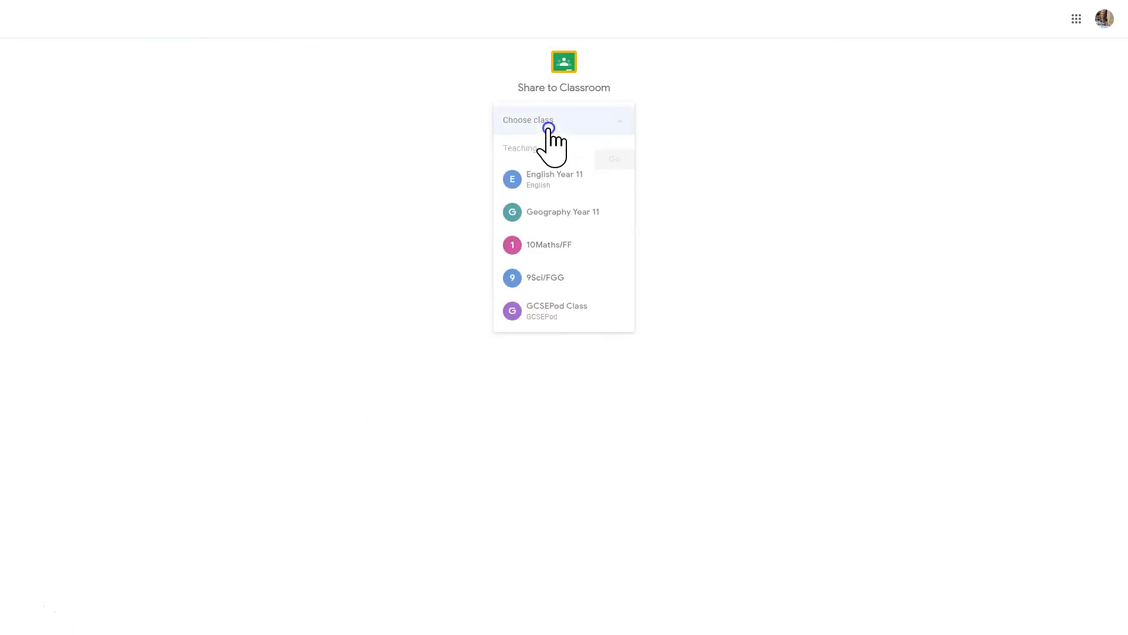
- Pick English Year 11 as the class and open the action choices for the post
{"action": "left_click", "coordinate": [548, 179]}
{"action": "left_click", "coordinate": [548, 175]}
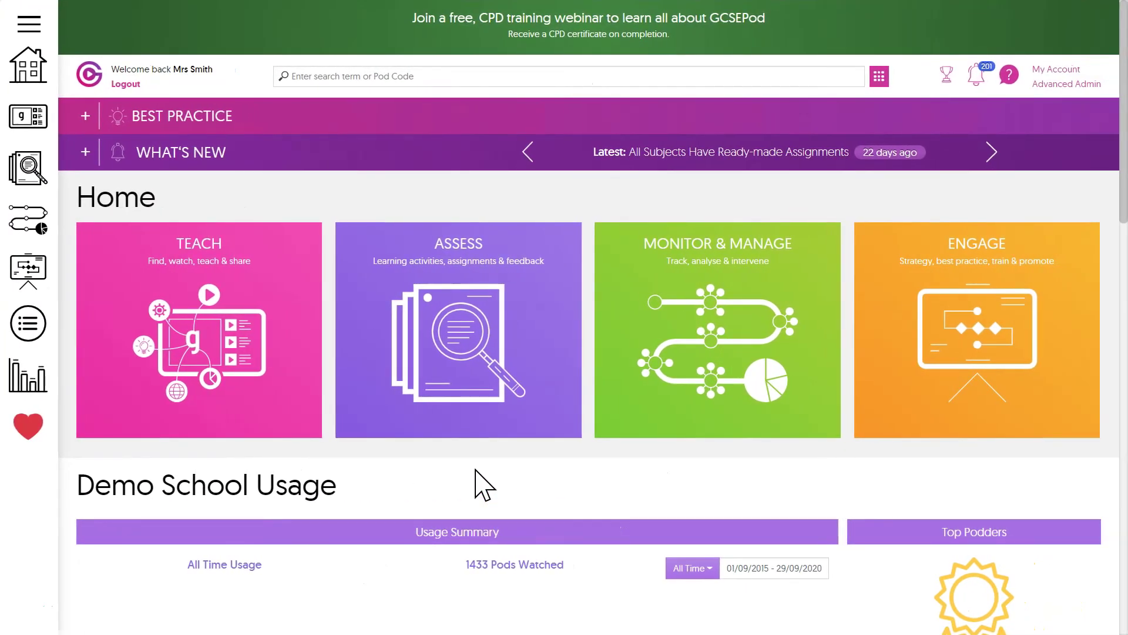
- From Assess > Assignments > Ready-Made Assignments, create one from the Reviewing a Digital Game template
{"action": "left_click", "coordinate": [441, 325]}
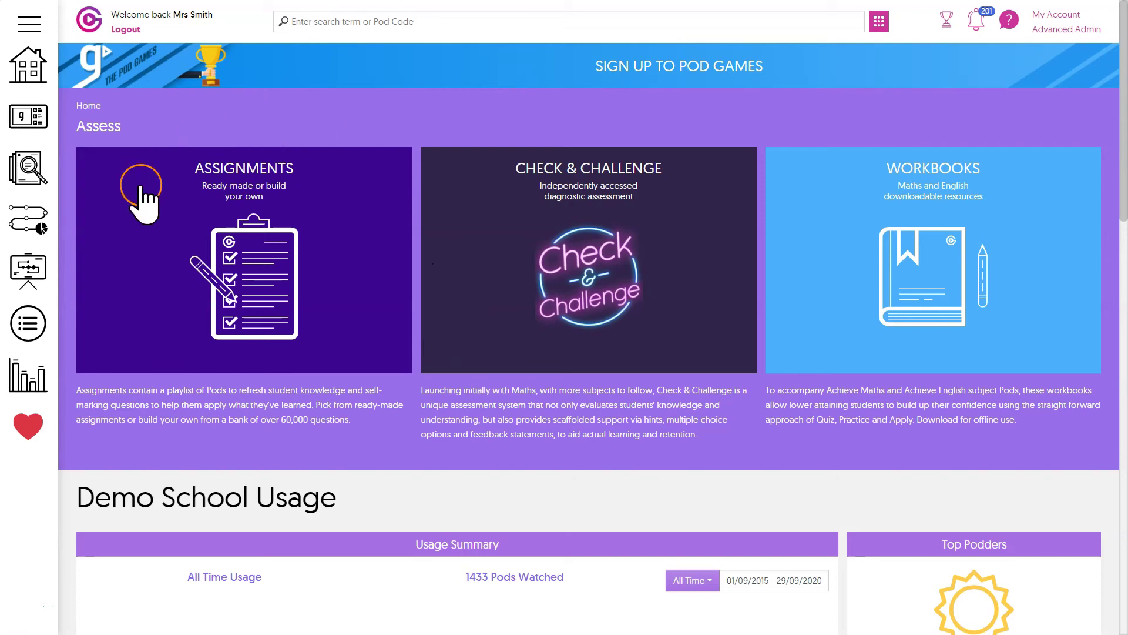
{"action": "left_click", "coordinate": [287, 235]}
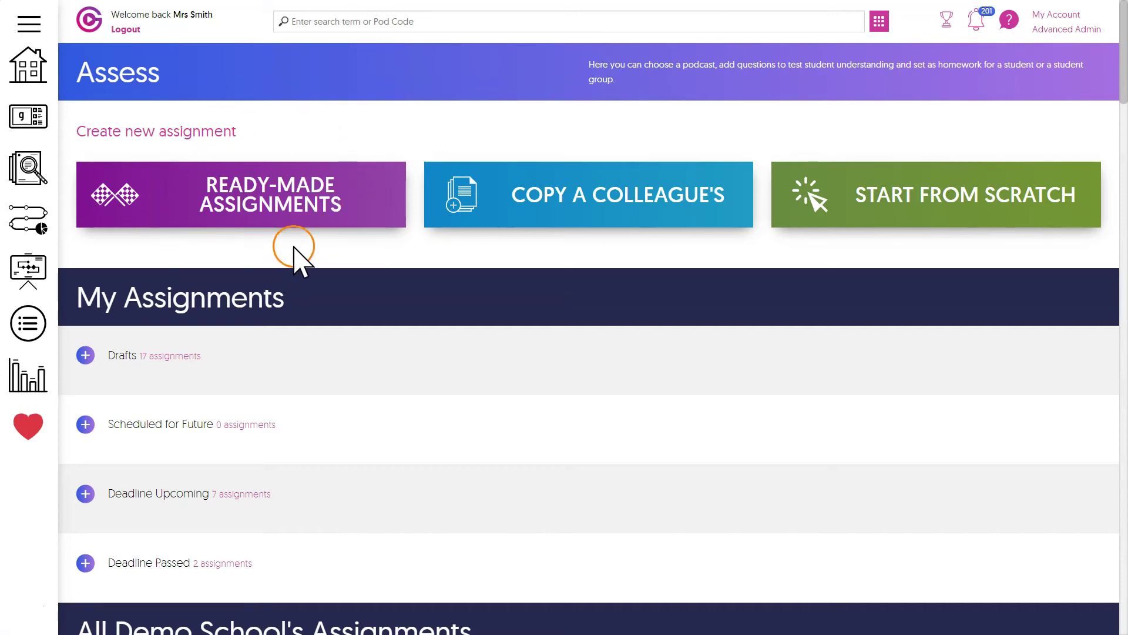
{"action": "left_click", "coordinate": [289, 199]}
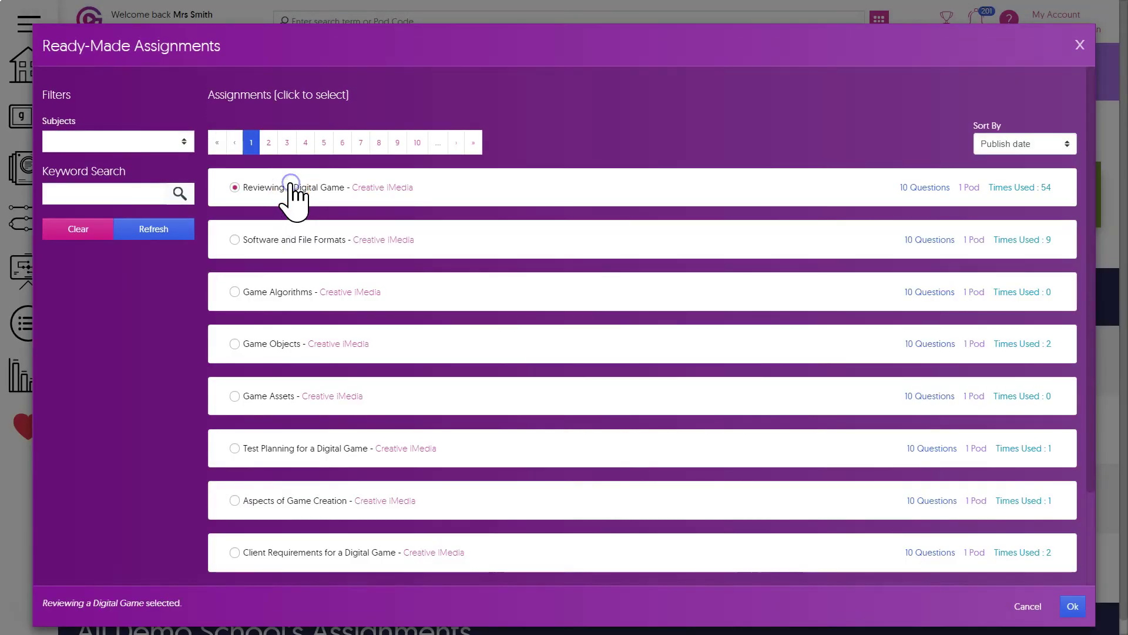
{"action": "left_click", "coordinate": [1073, 609]}
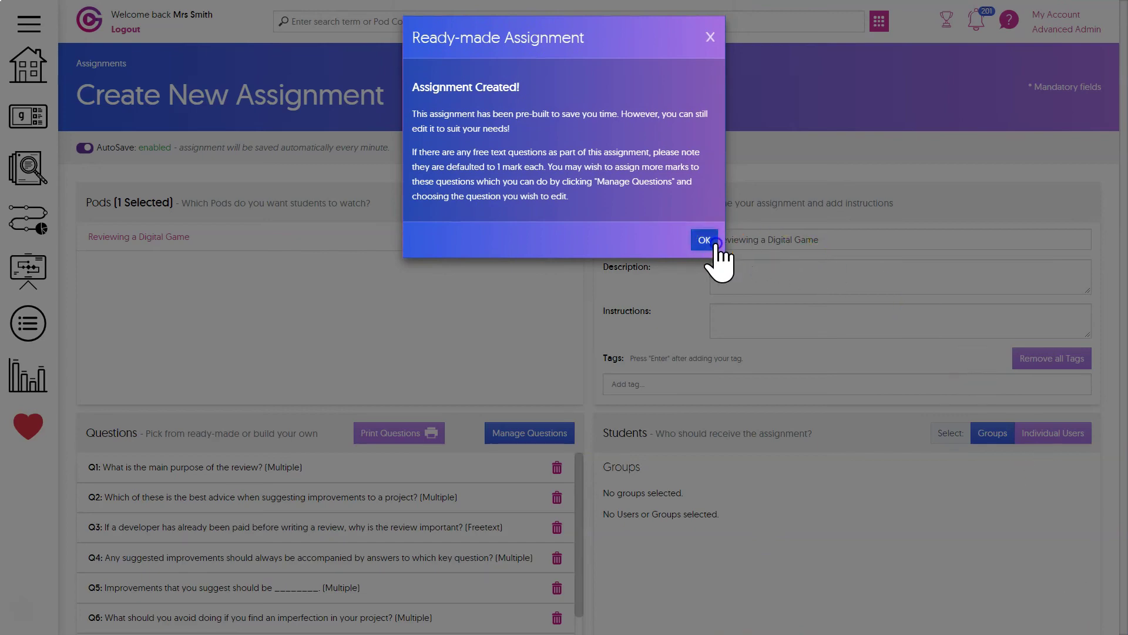
- Assign the Reviewing a Digital Game assignment to student group 11ENG4 Eng
{"action": "left_click", "coordinate": [705, 240]}
{"action": "scroll", "coordinate": [718, 245], "scroll_direction": "down", "scroll_amount": 2}
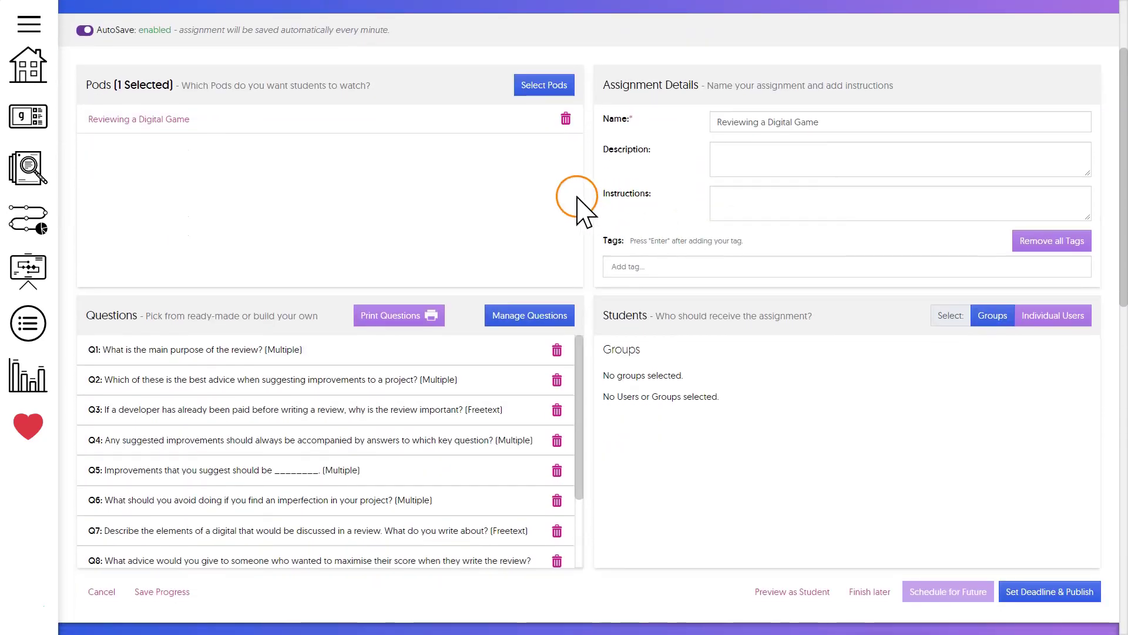
{"action": "left_click", "coordinate": [984, 321]}
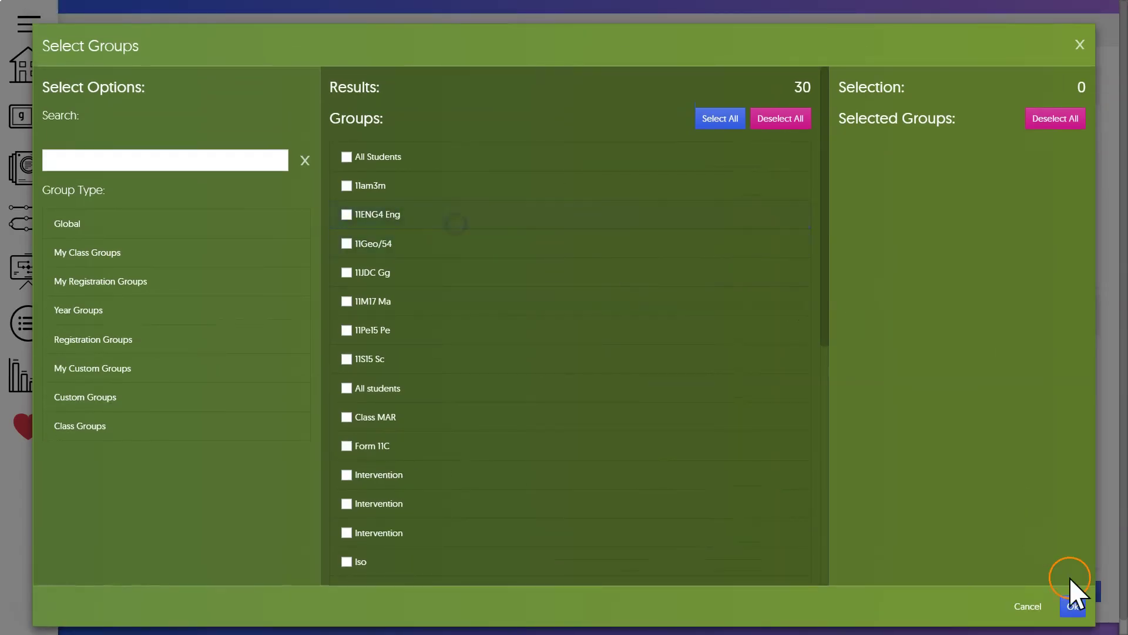
{"action": "left_click", "coordinate": [380, 215]}
{"action": "left_click", "coordinate": [1072, 606]}
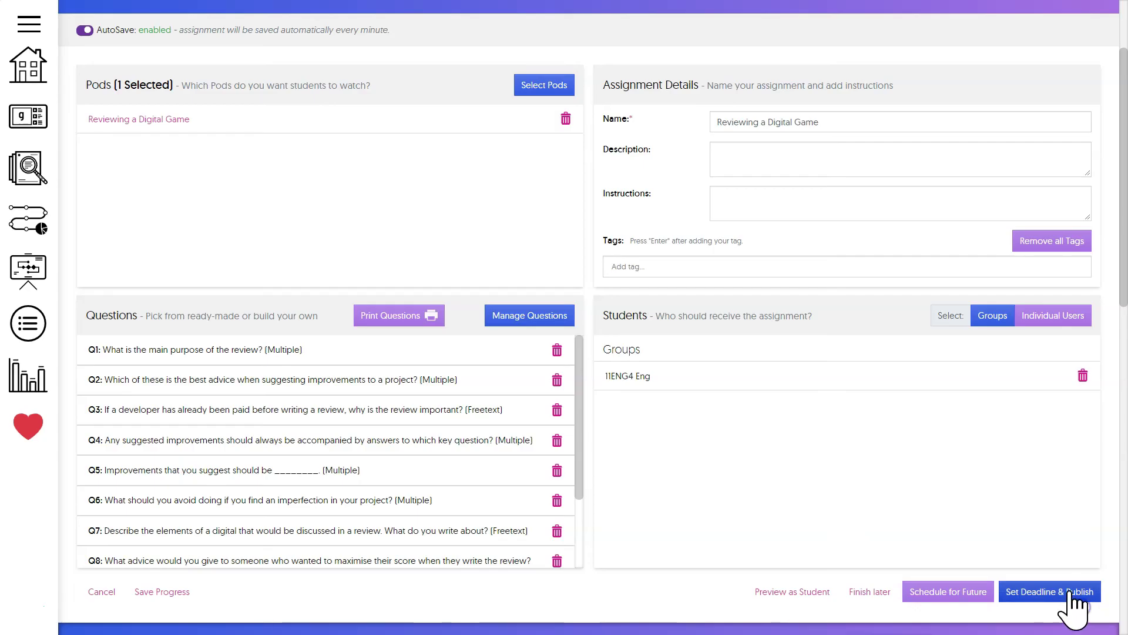
- Publish the assignment now and post its link to another platform
{"action": "left_click", "coordinate": [1070, 591]}
{"action": "left_click", "coordinate": [780, 369]}
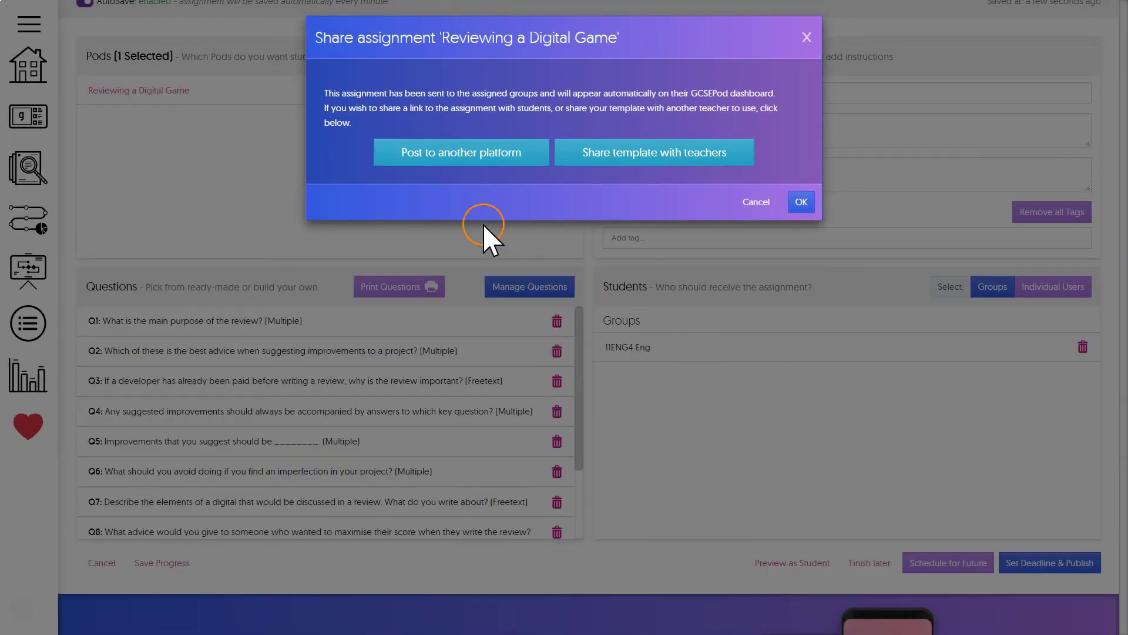
{"action": "left_click", "coordinate": [448, 153]}
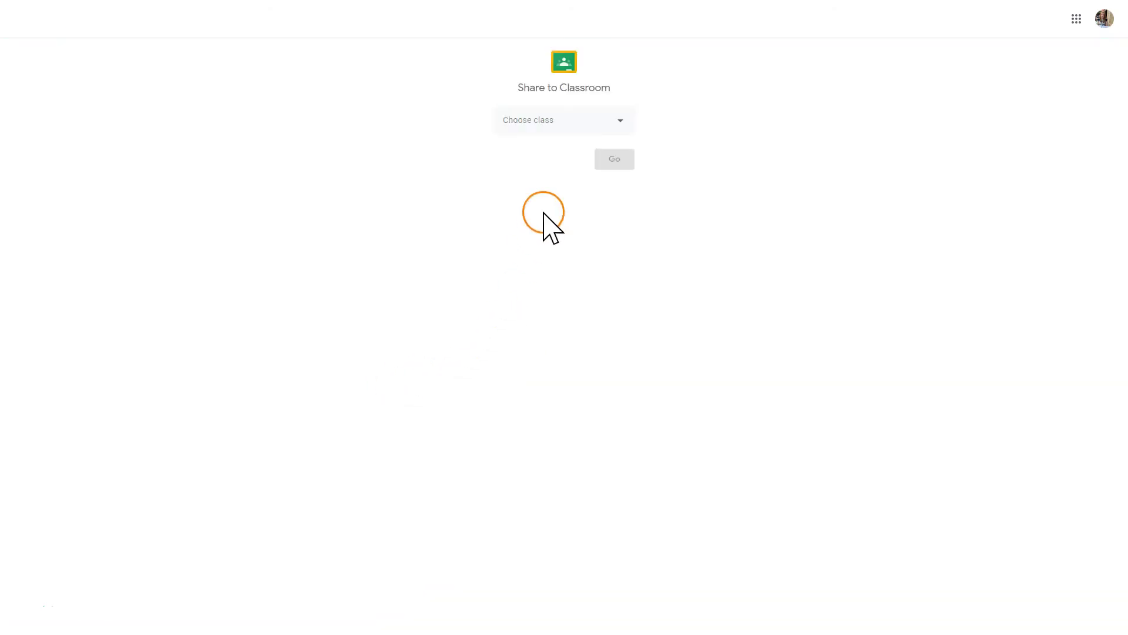
- Select English Year 11 from the Choose class list
{"action": "left_click", "coordinate": [556, 118]}
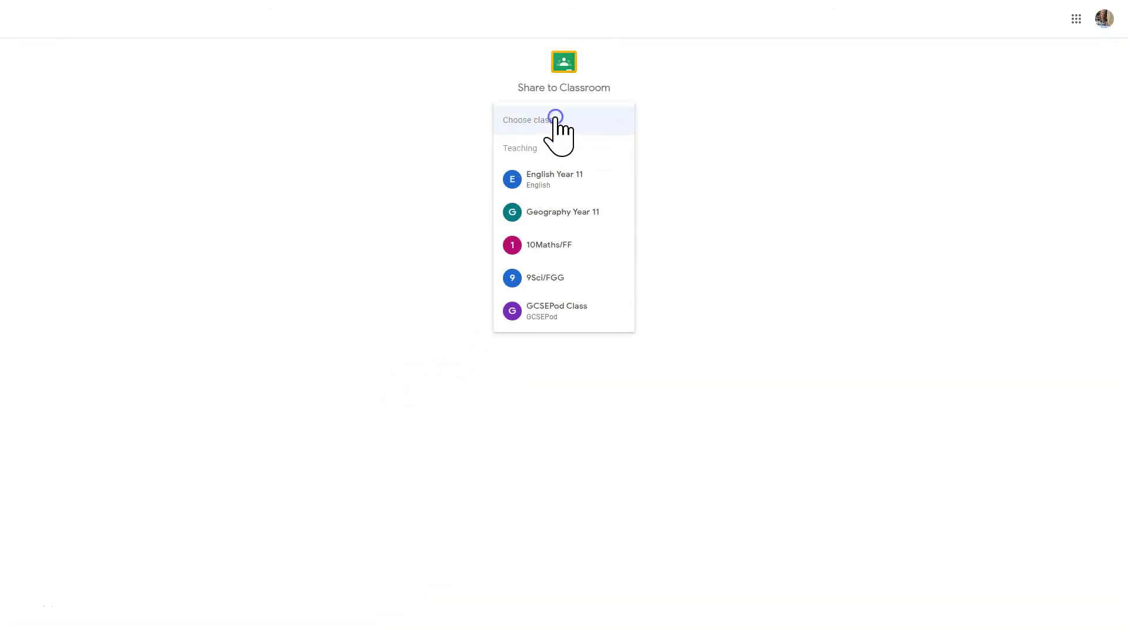
{"action": "left_click", "coordinate": [563, 179]}
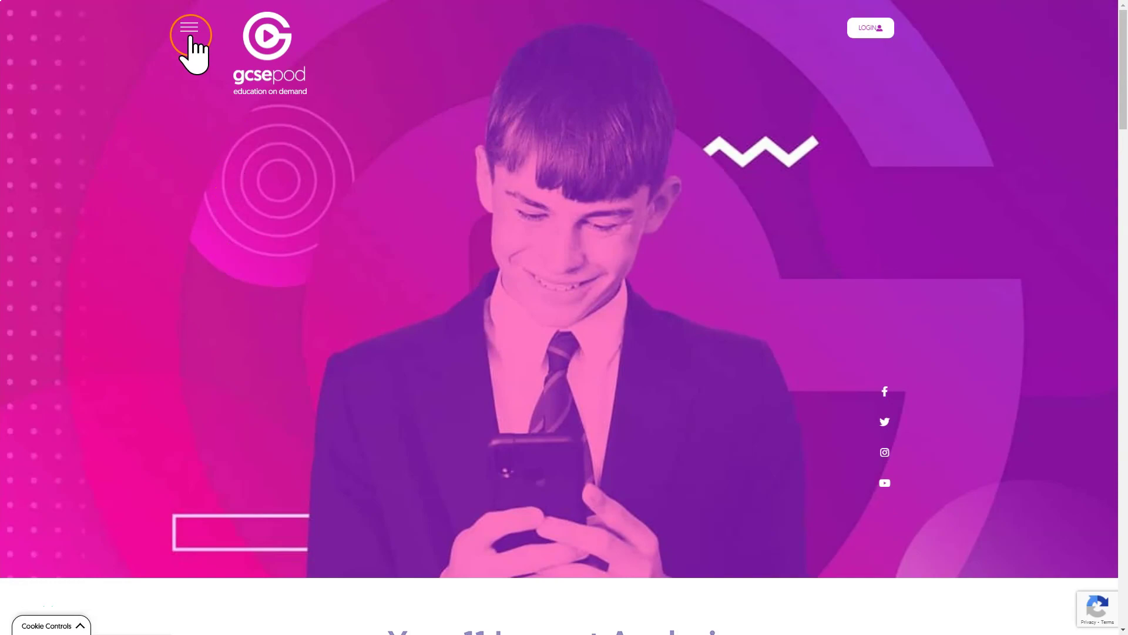
- Open BOOK A FREE WEBINAR from the site menu and scroll down to the webinar cards
{"action": "left_click", "coordinate": [190, 31]}
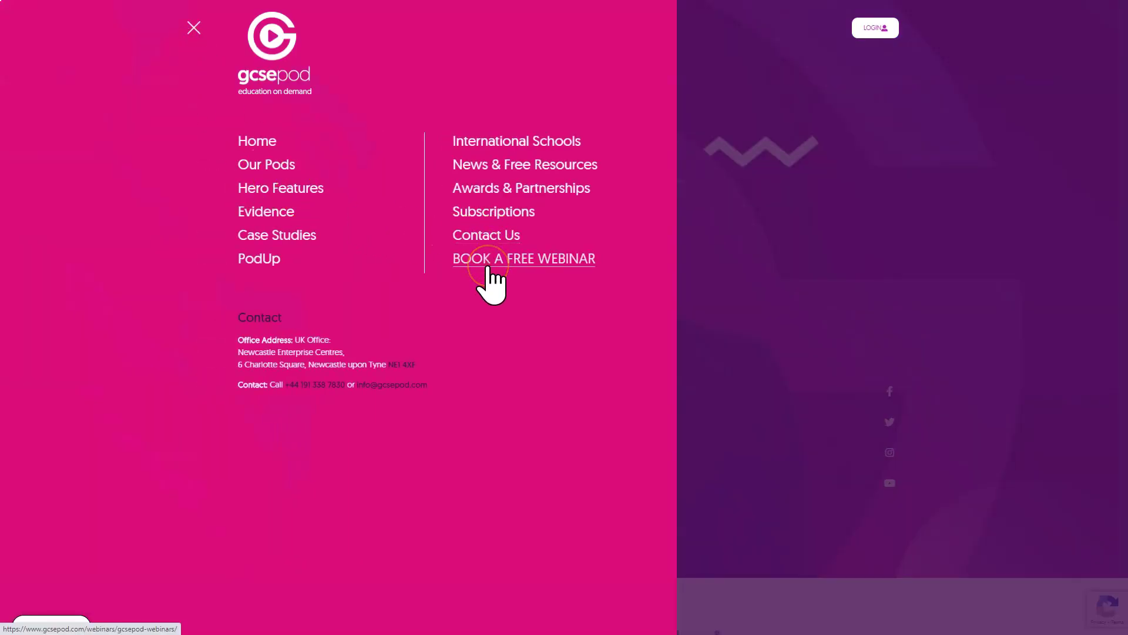
{"action": "left_click", "coordinate": [488, 264]}
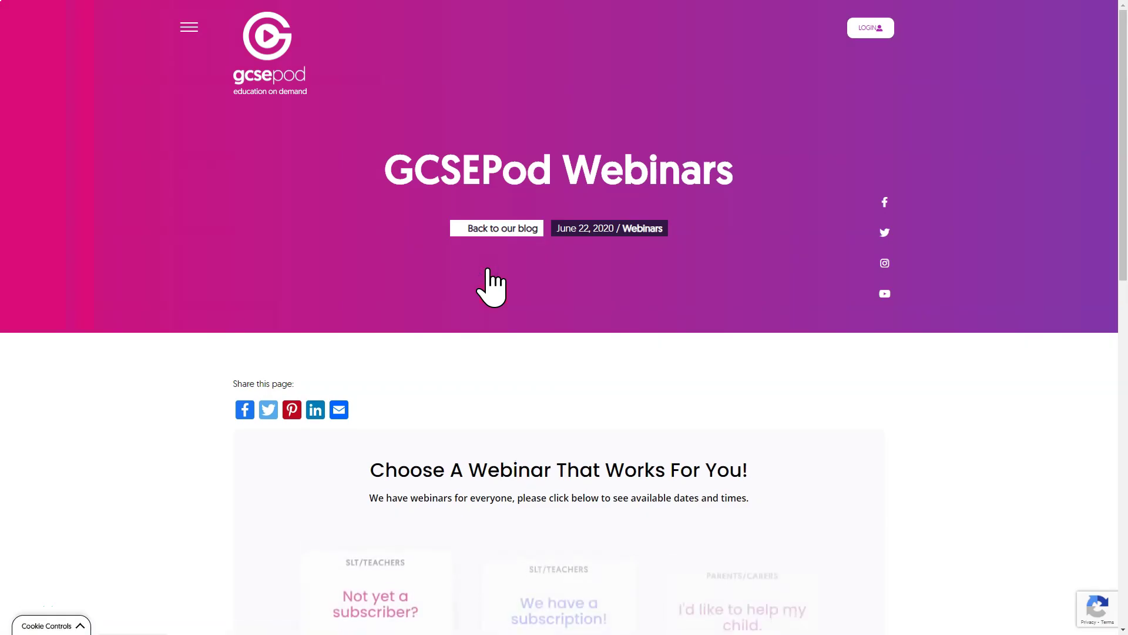
{"action": "scroll", "coordinate": [473, 300], "scroll_direction": "down", "scroll_amount": 4}
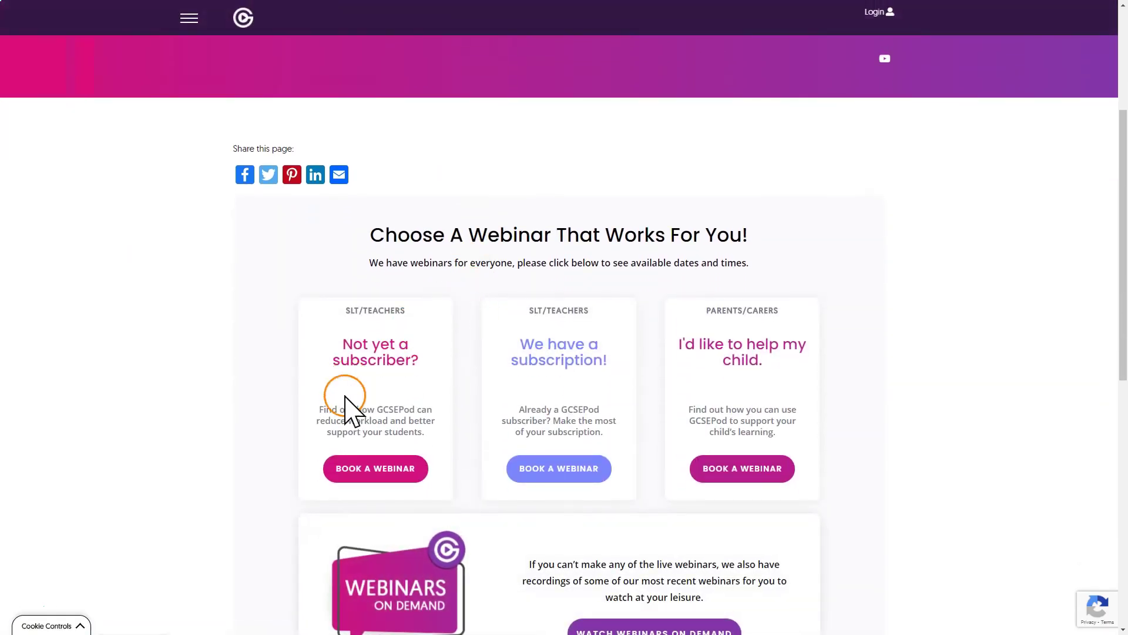